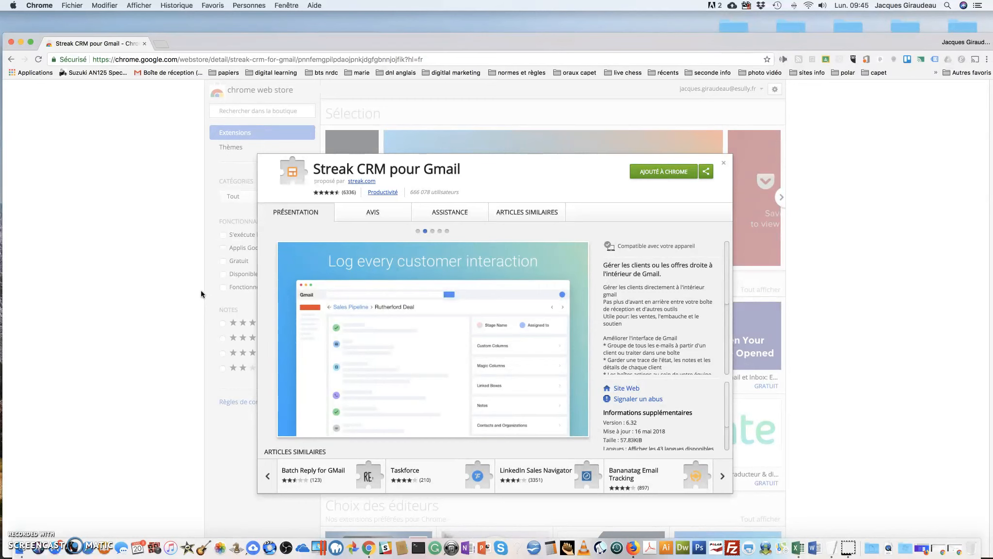
Close the Streak CRM extension details in the web store and open Gmail for the contact account.
click(724, 165)
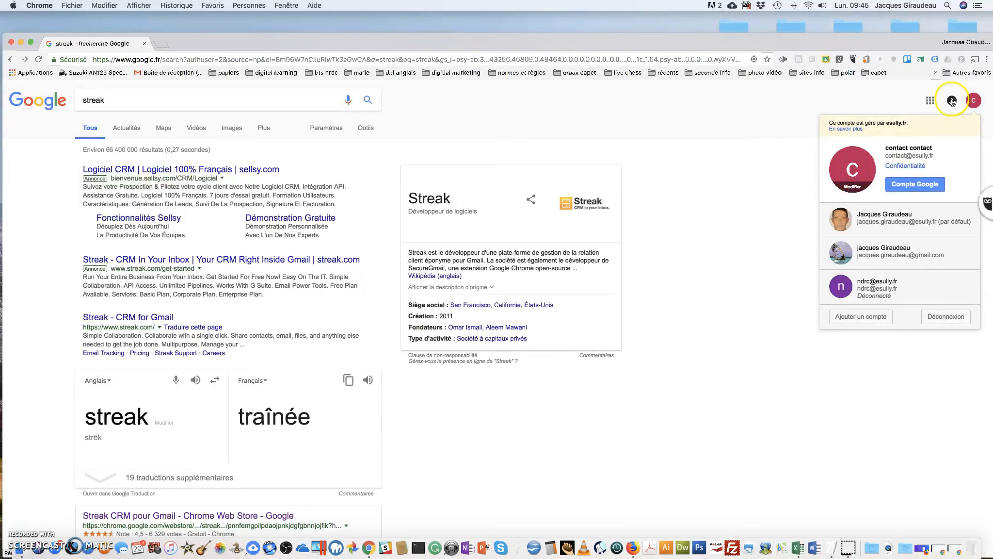
click(927, 101)
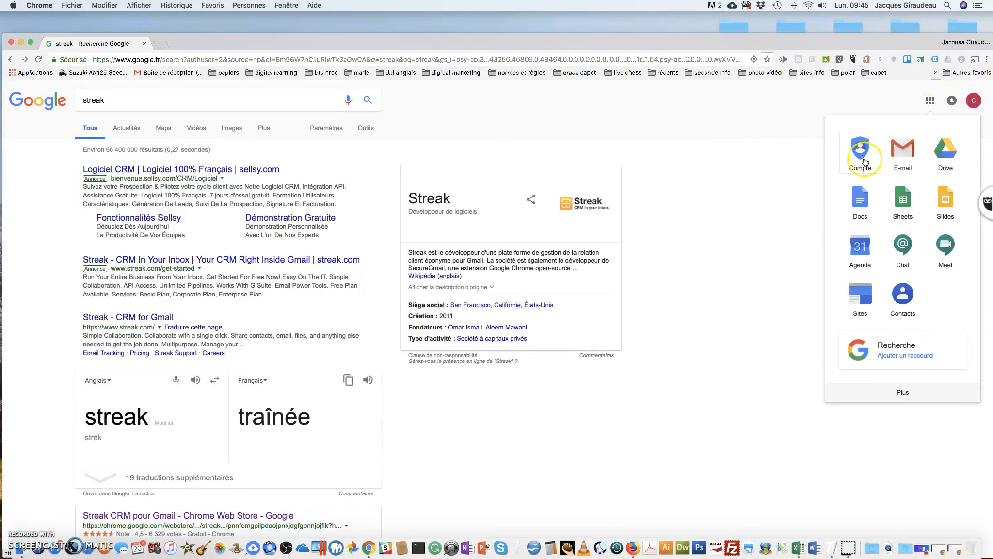
click(893, 154)
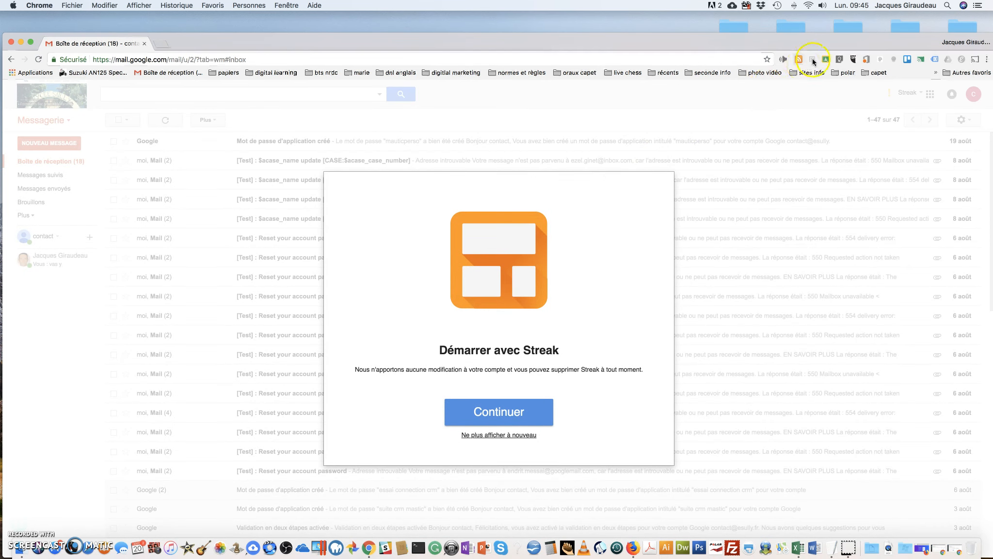
Start the Streak setup, choose the contact account, authorize access to its Google data, and enlarge the browser window.
click(487, 417)
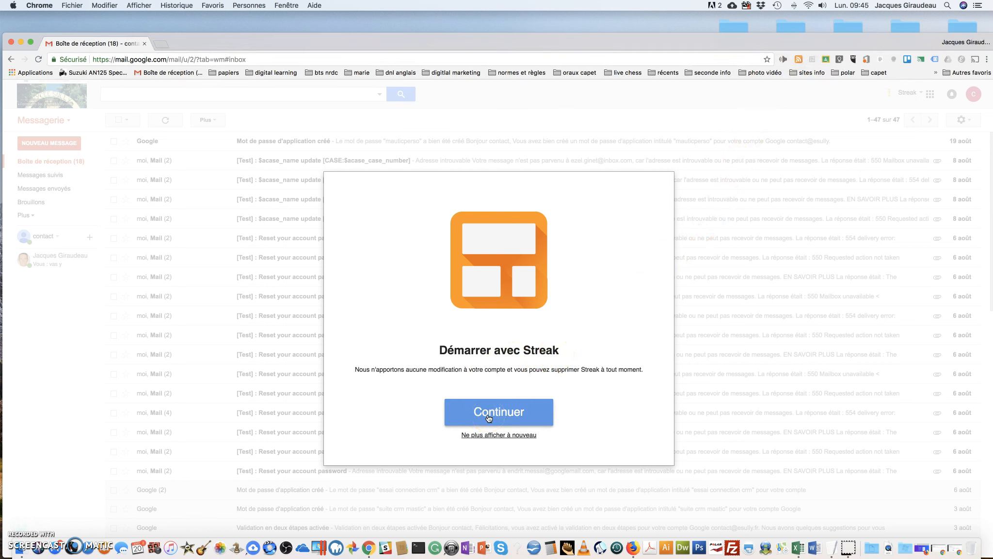
click(489, 417)
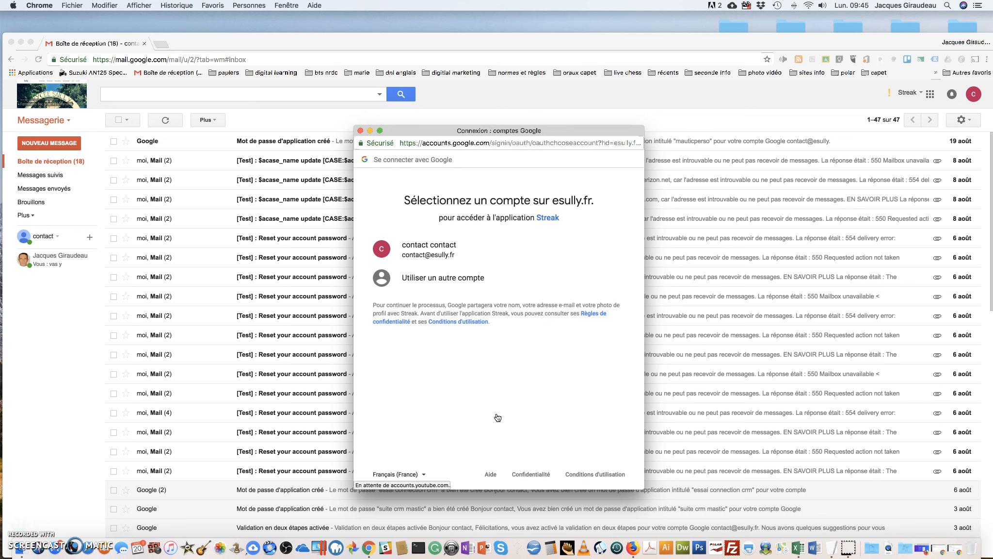
click(401, 249)
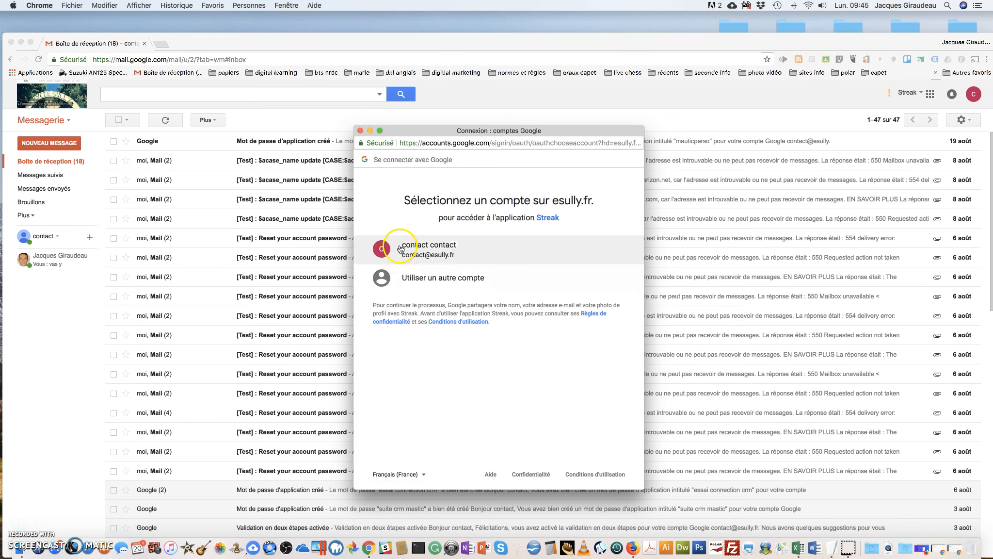
click(394, 248)
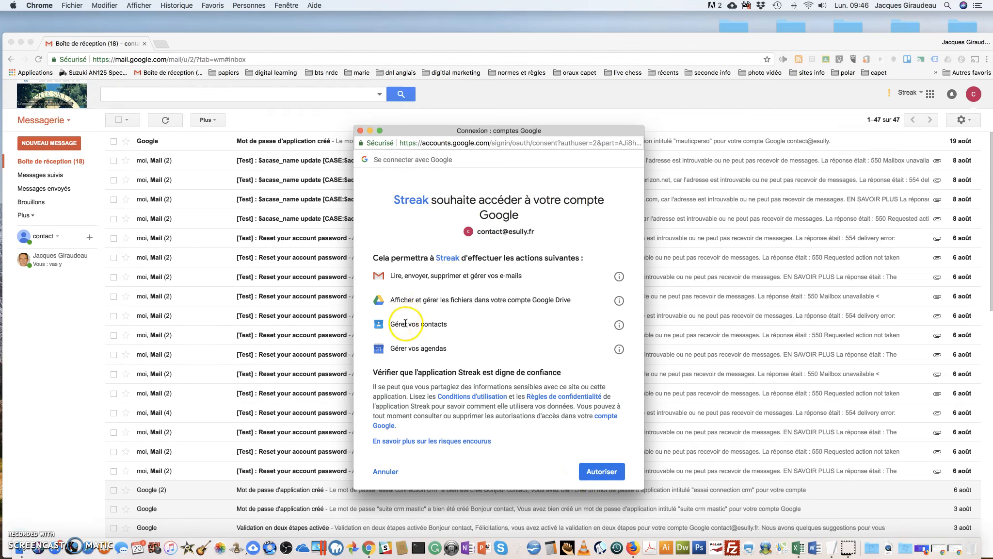
click(584, 470)
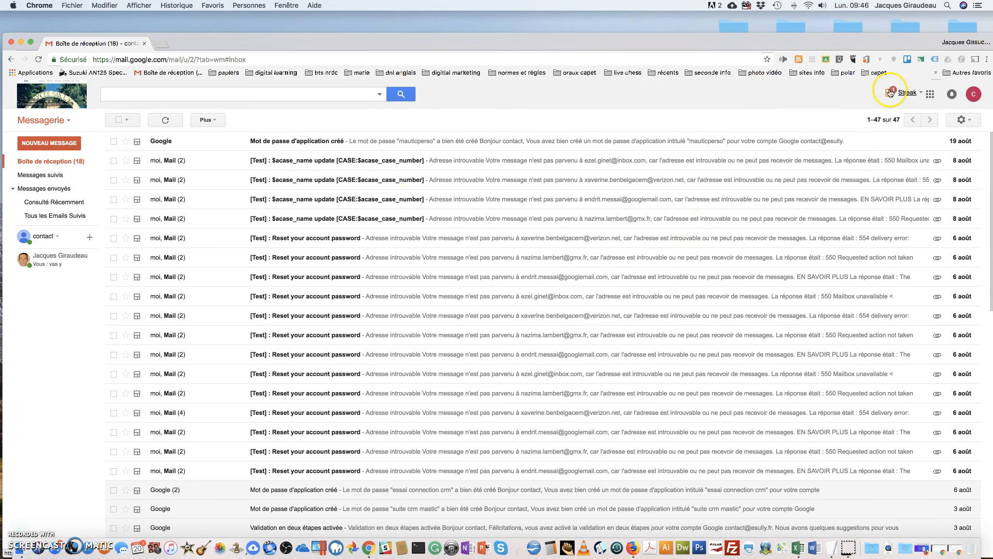
click(30, 43)
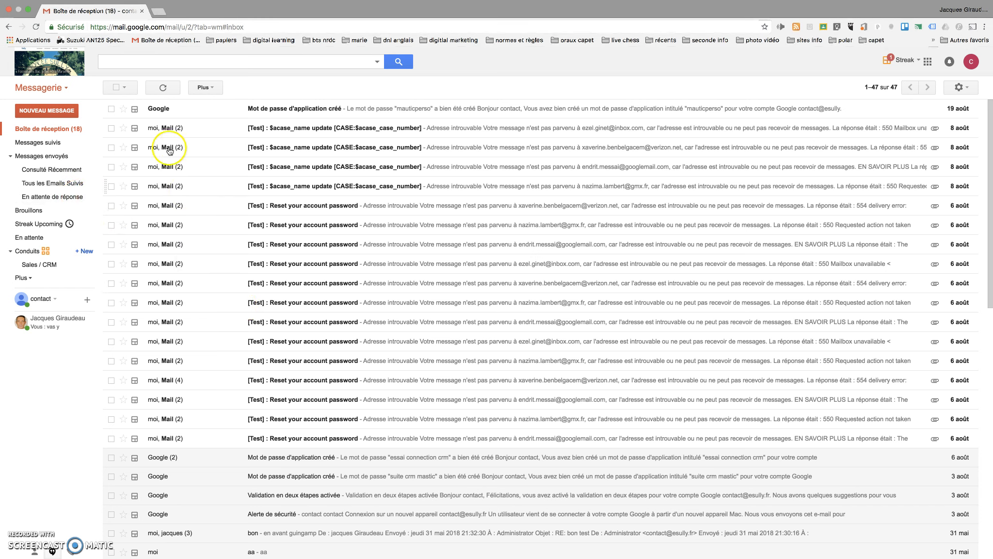
Compose a new message to the suggested esully.fr recipient with the subject "essai".
click(43, 115)
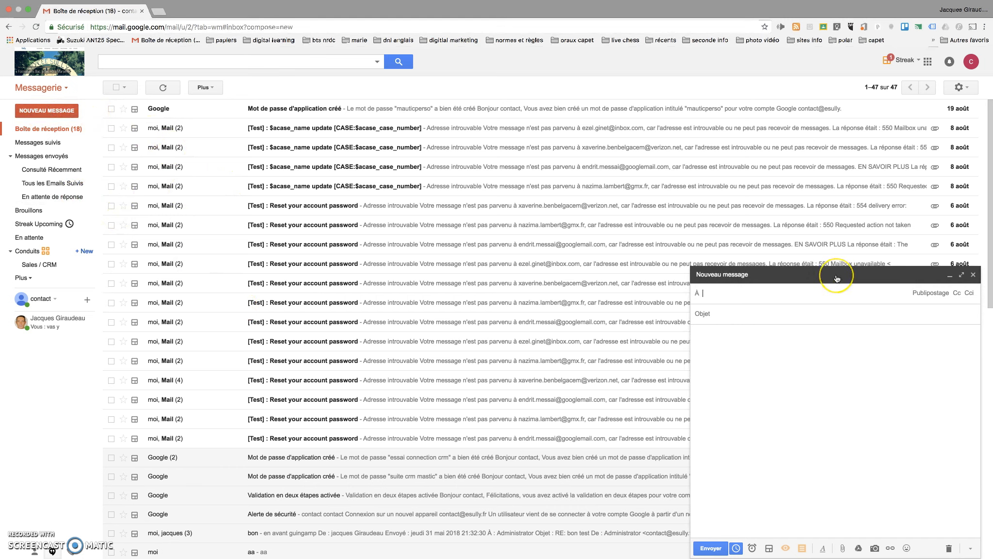
click(765, 290)
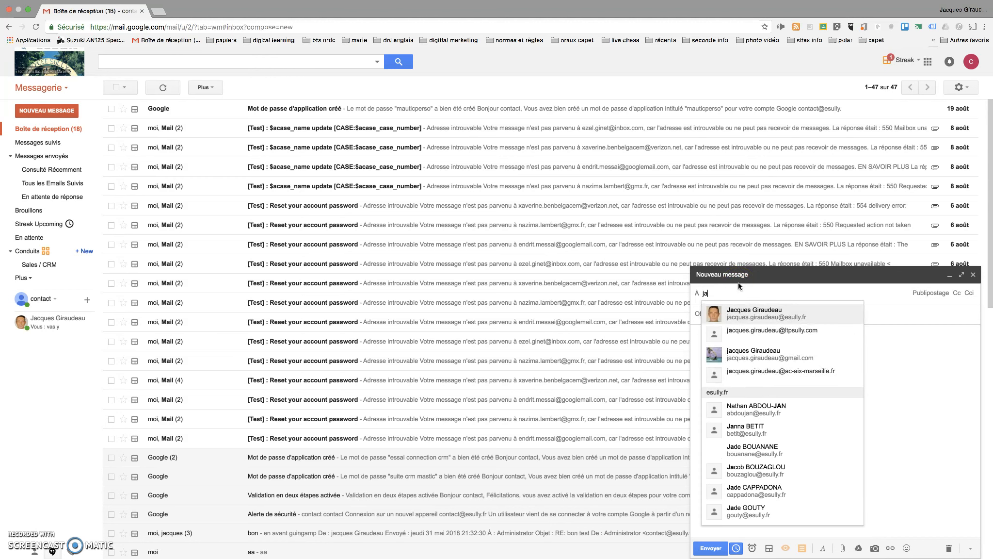
click(731, 315)
click(722, 318)
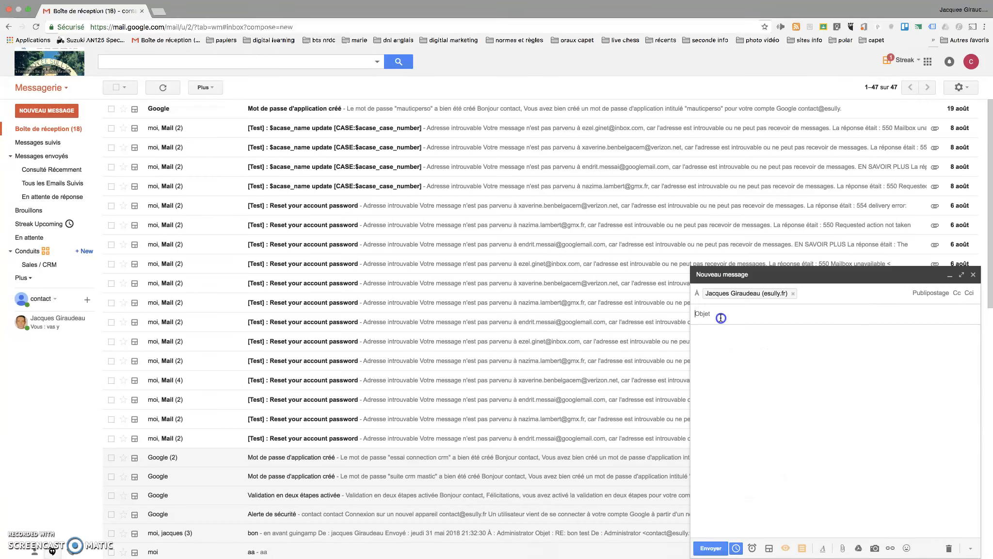
text(essai)
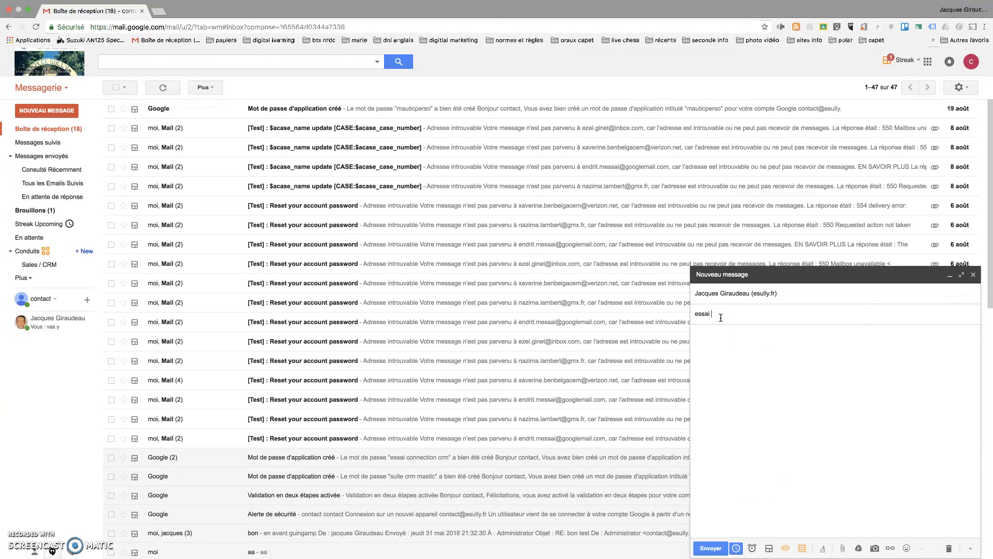
Expand the message to full-screen mode and schedule it for later sending on 22/08/18 at 8am.
click(736, 548)
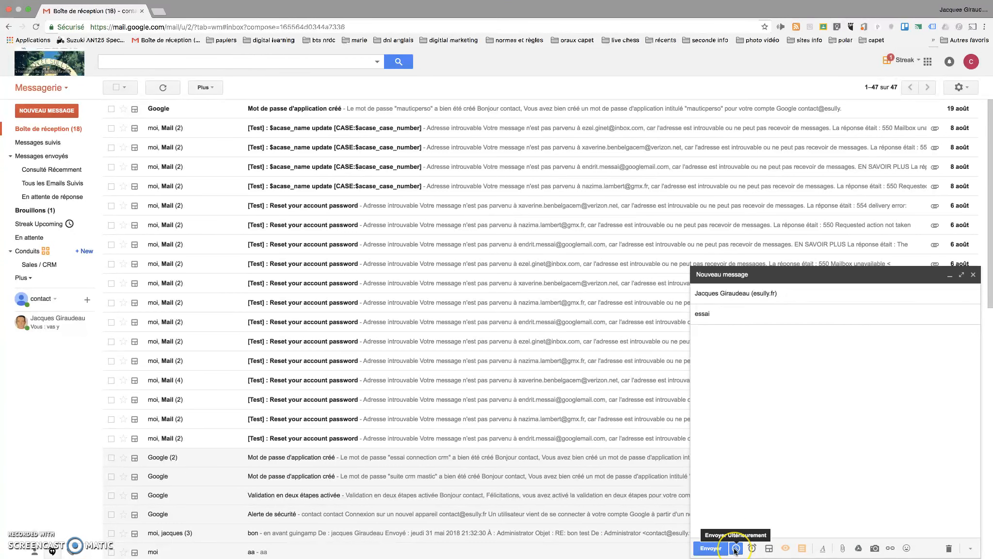
click(837, 446)
click(962, 275)
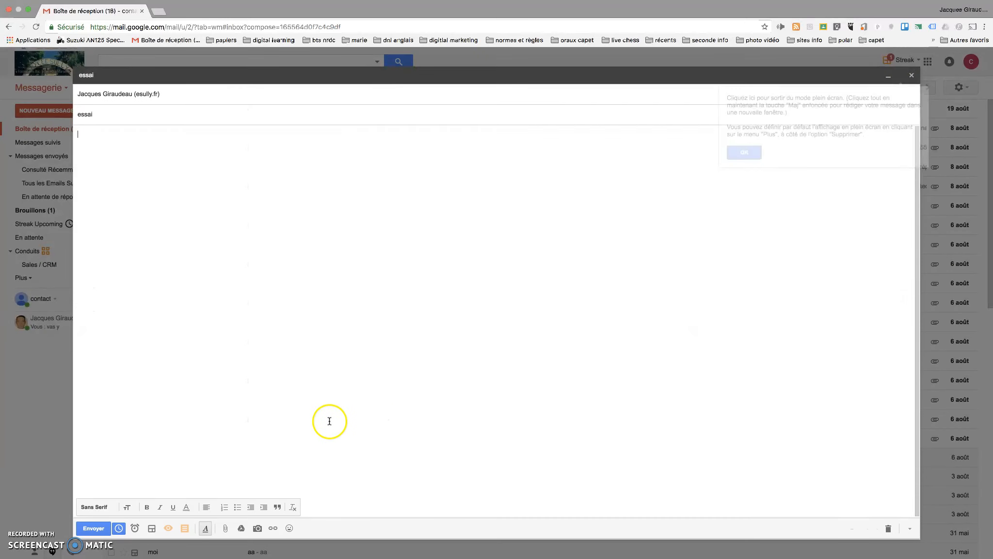
click(119, 528)
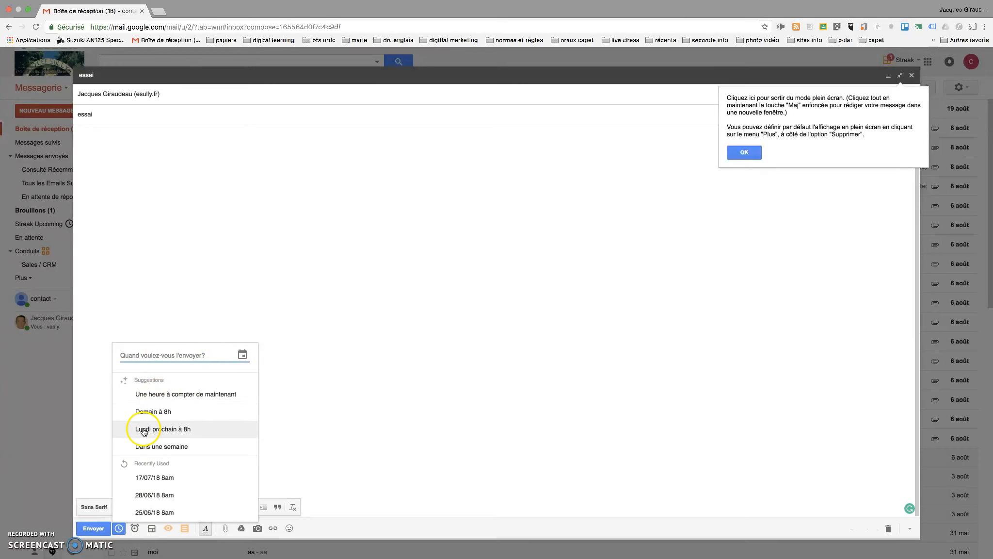
click(242, 355)
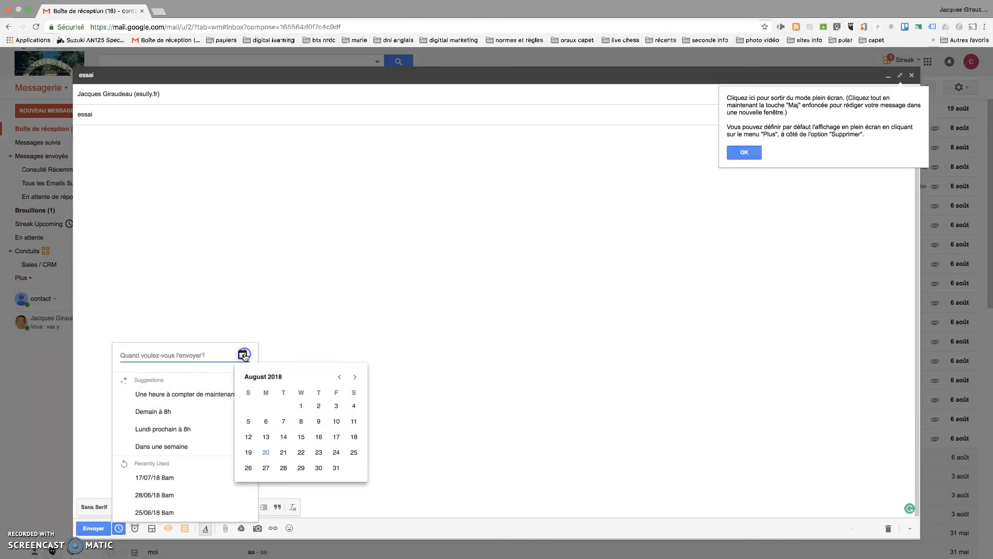
click(299, 452)
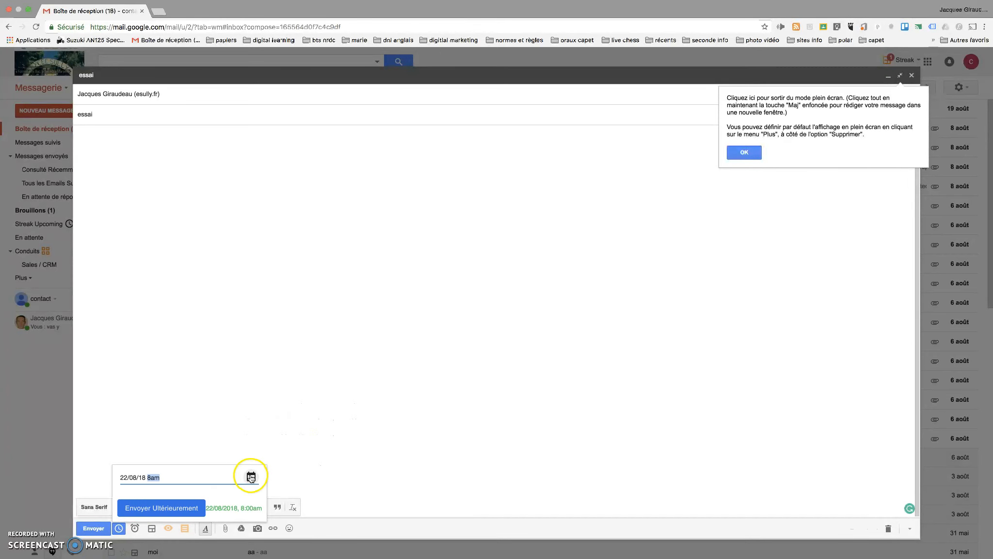
click(164, 508)
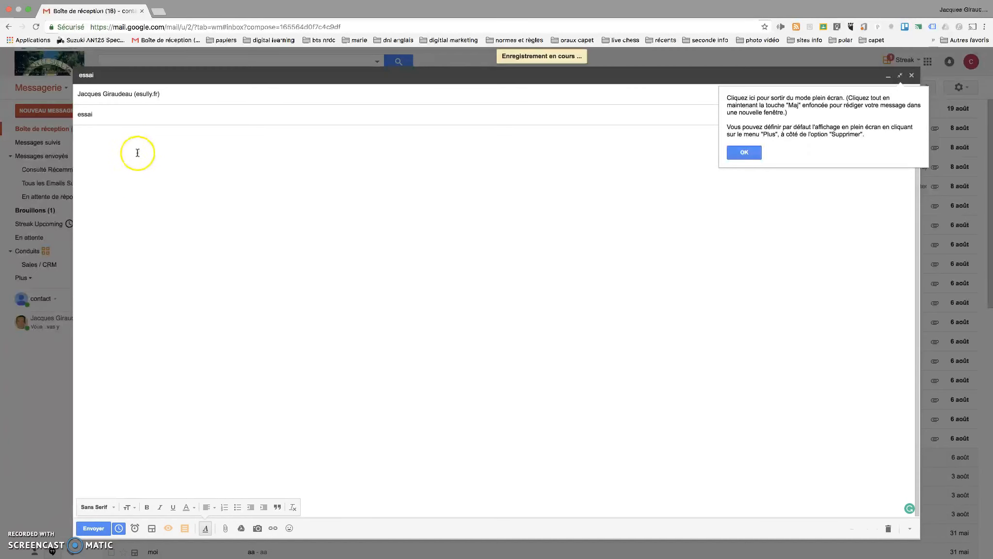
Open the scheduled "essai" message from the drafts to check its sending date, and close it again.
click(111, 167)
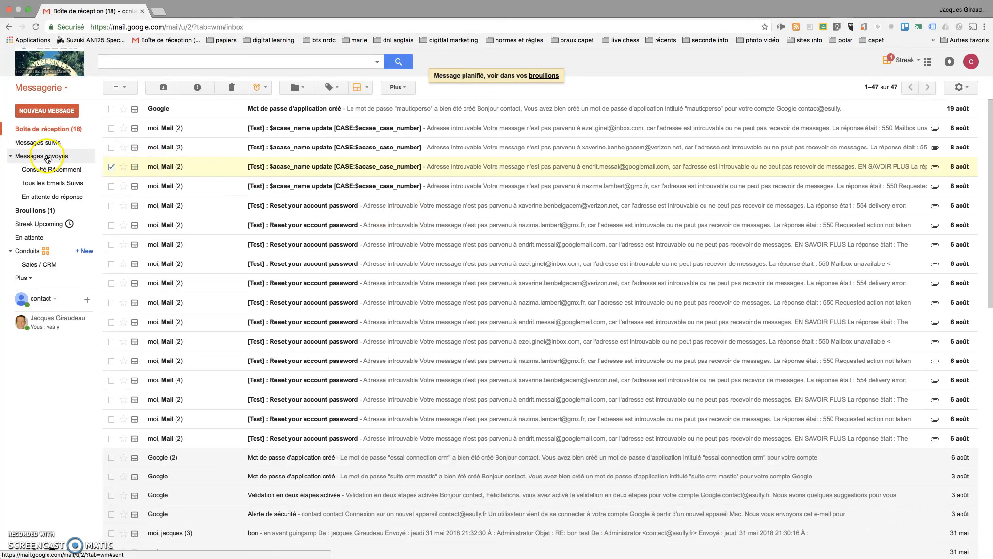
click(35, 210)
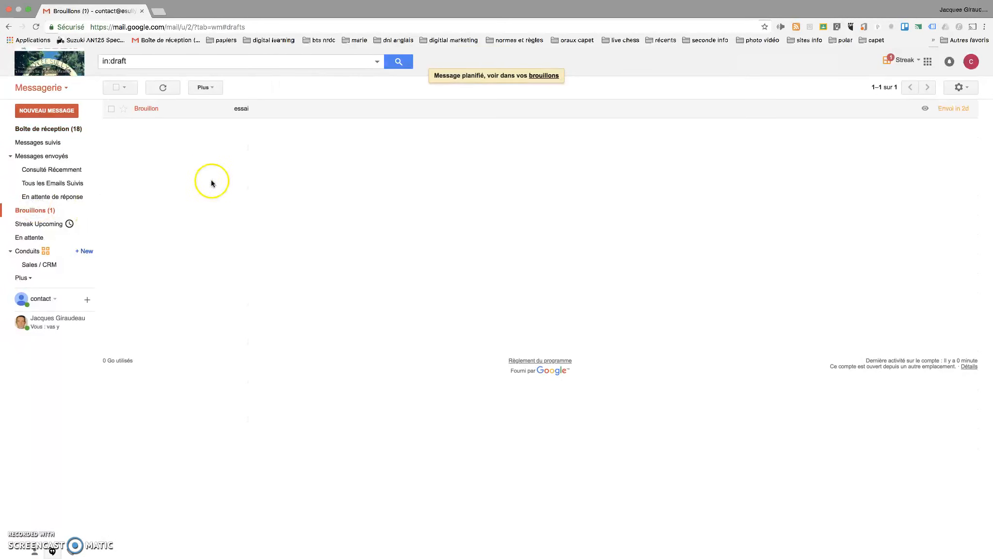
click(147, 109)
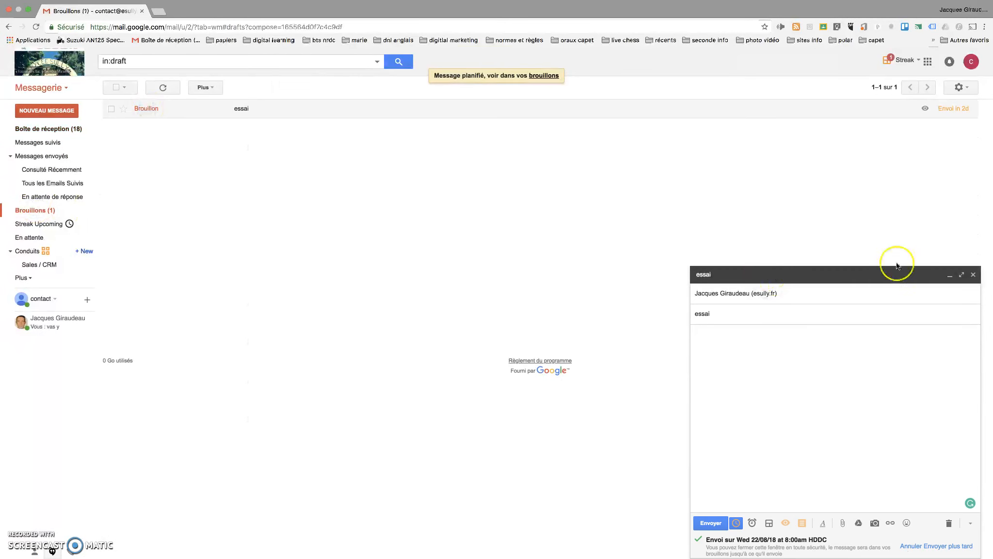
click(975, 275)
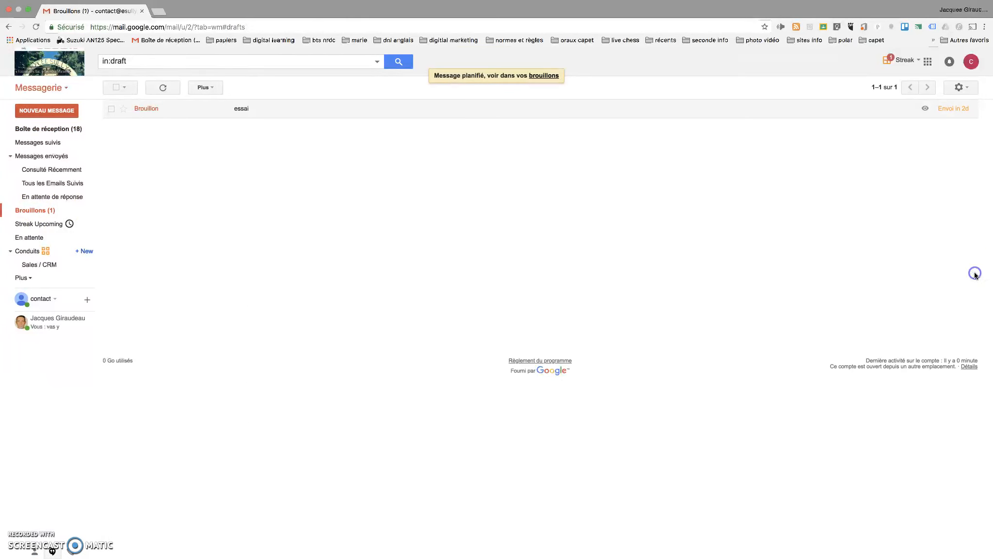
Create a new mail merge message and start uploading a CSV recipient list.
click(43, 113)
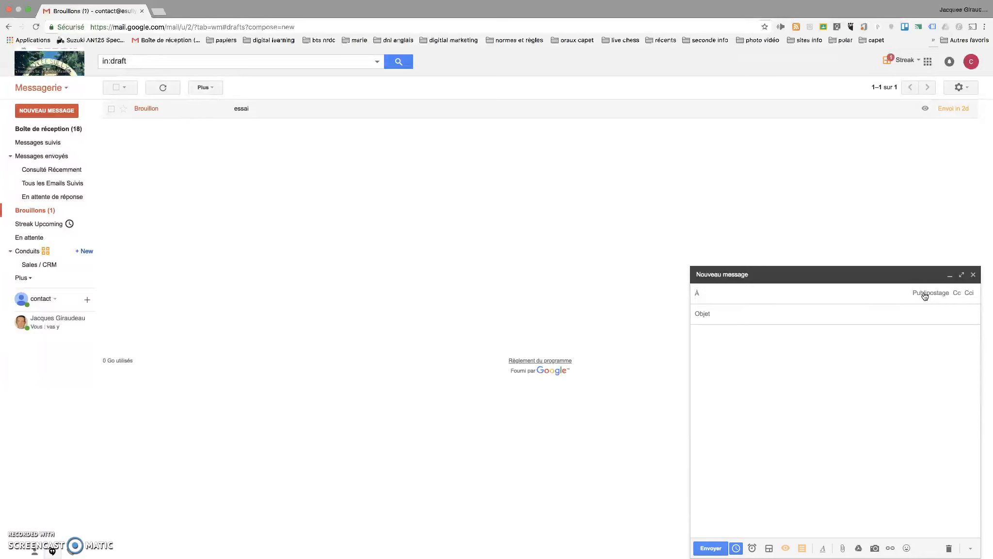
click(924, 294)
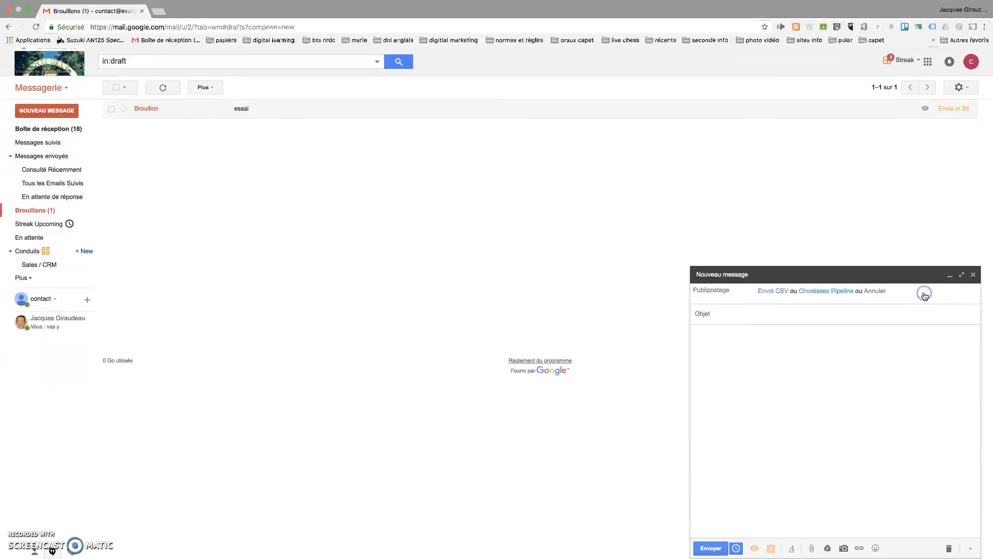
click(732, 309)
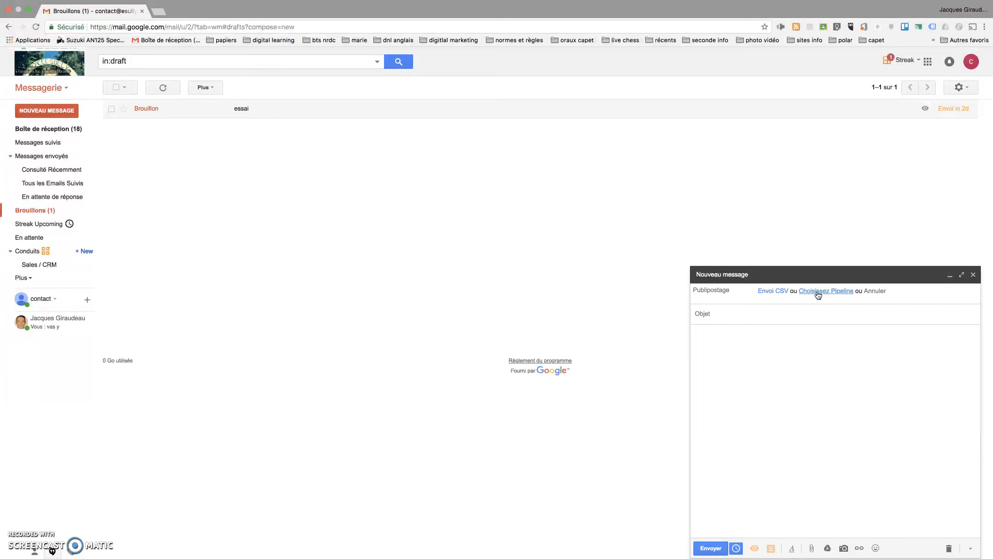
click(771, 293)
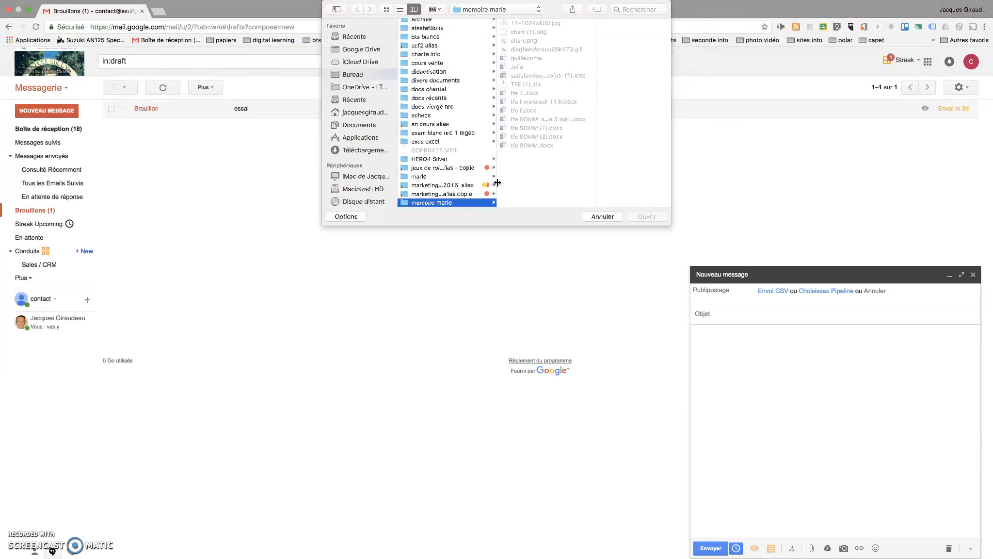
Upload the "prenoms nom mail" CSV file from Google Drive's bachelor > notes bmc folder as the mail merge recipient list.
scroll(415, 127, up, 2)
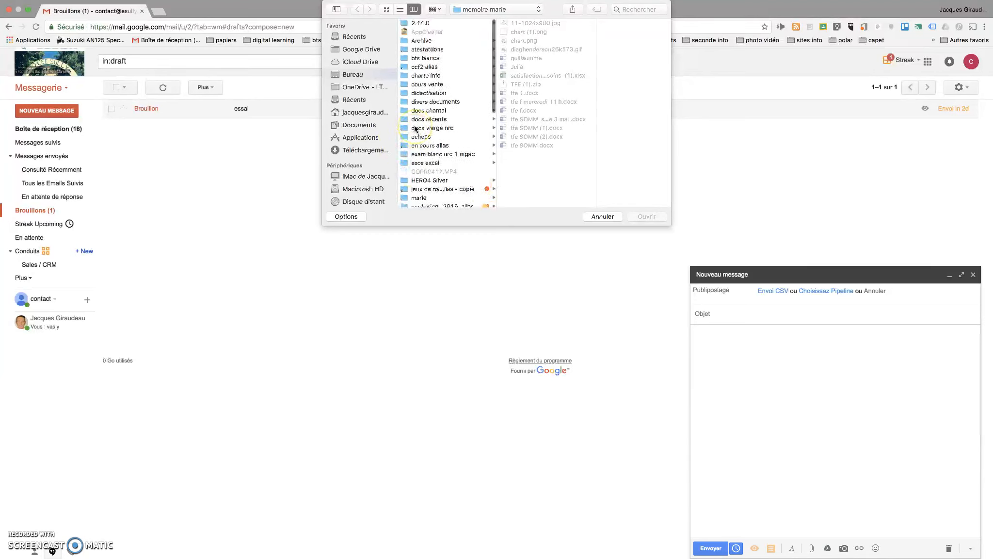
click(361, 49)
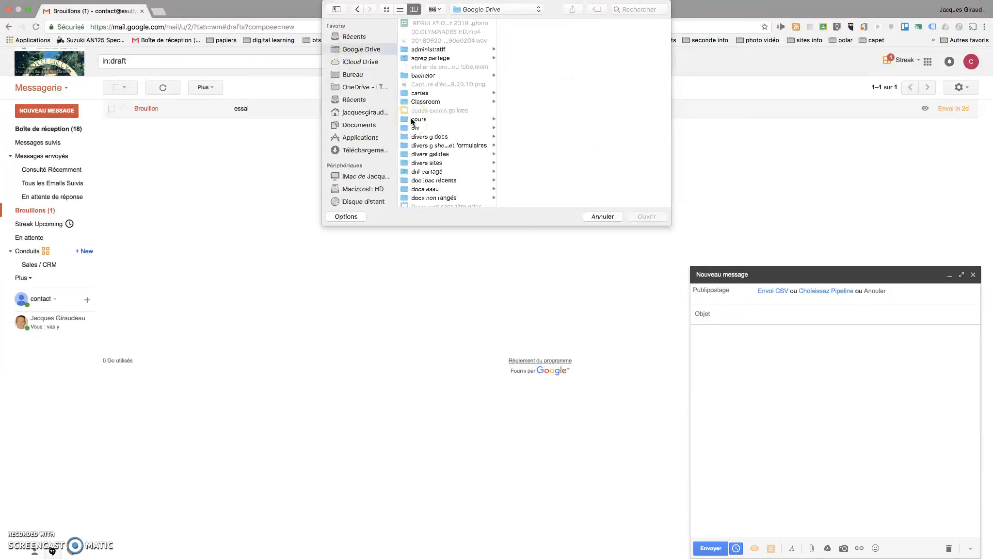
click(412, 76)
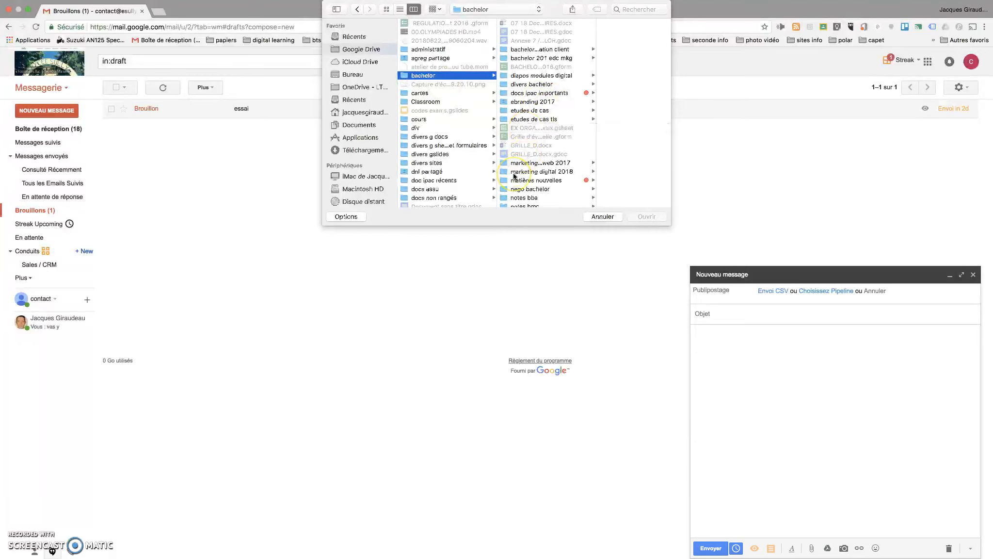
scroll(515, 176, down, 2)
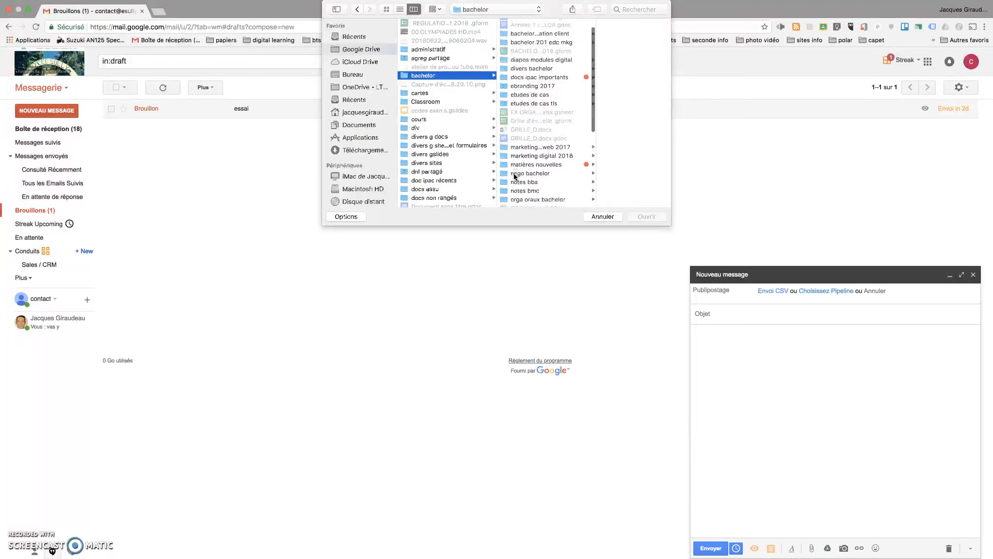
click(508, 189)
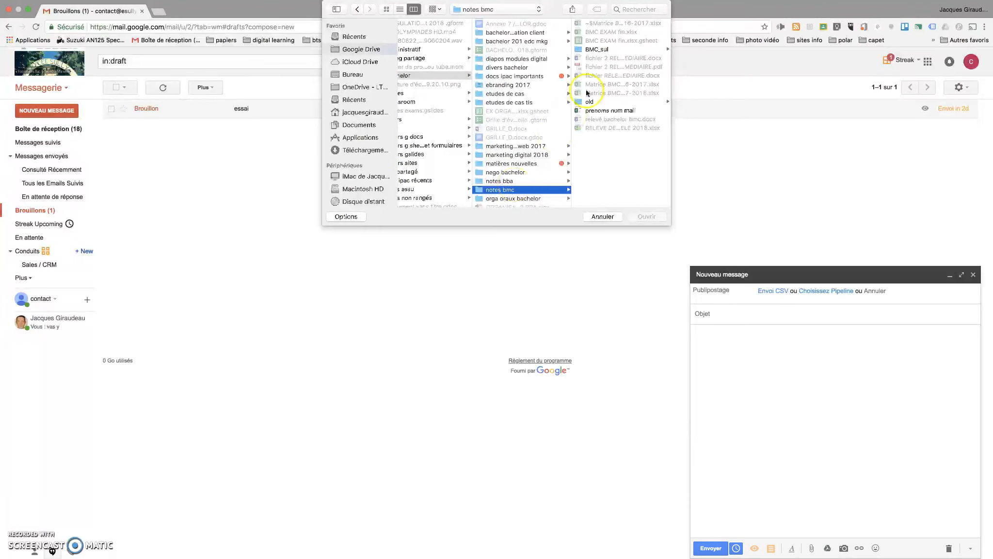
click(585, 111)
click(522, 119)
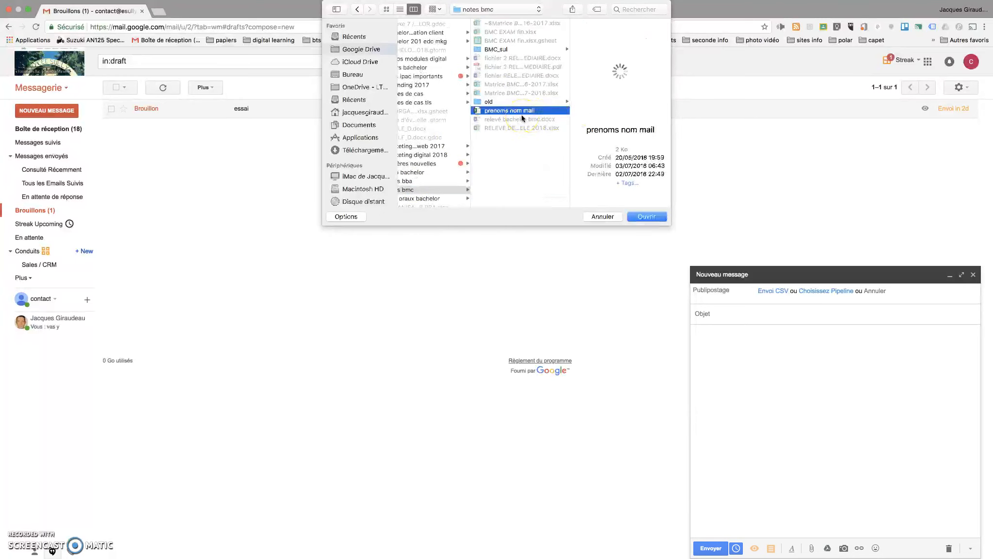
click(495, 116)
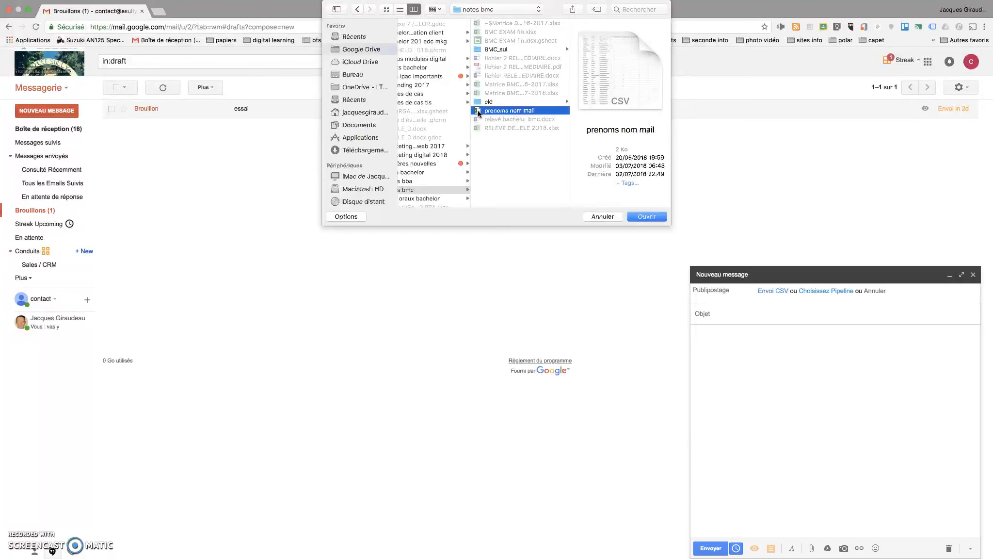
click(486, 52)
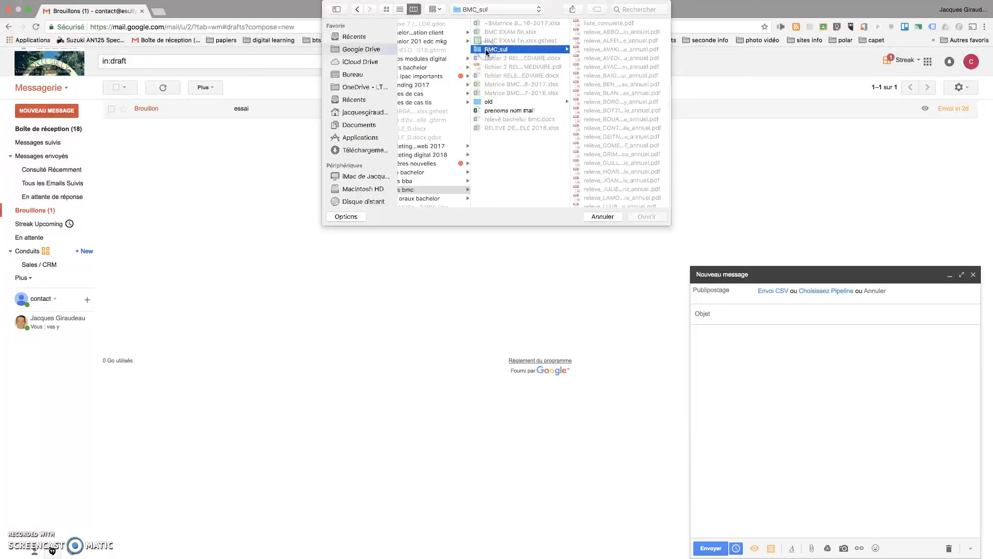
click(478, 110)
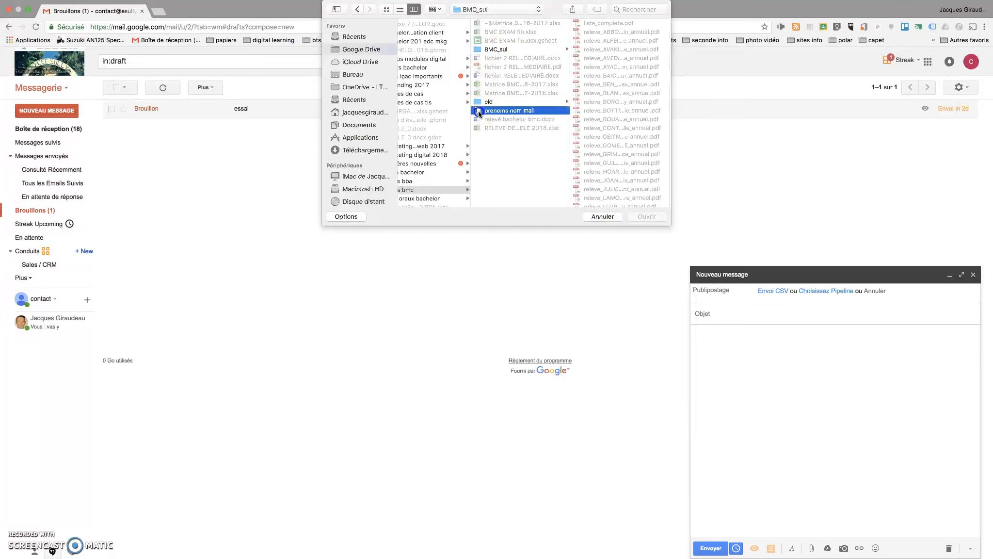
double_click(480, 111)
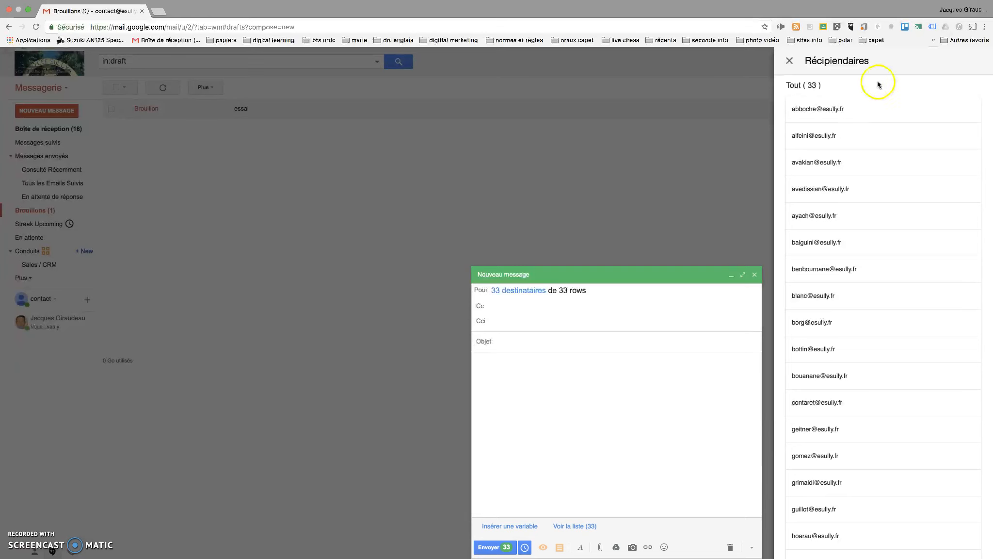
click(822, 374)
click(539, 357)
click(520, 493)
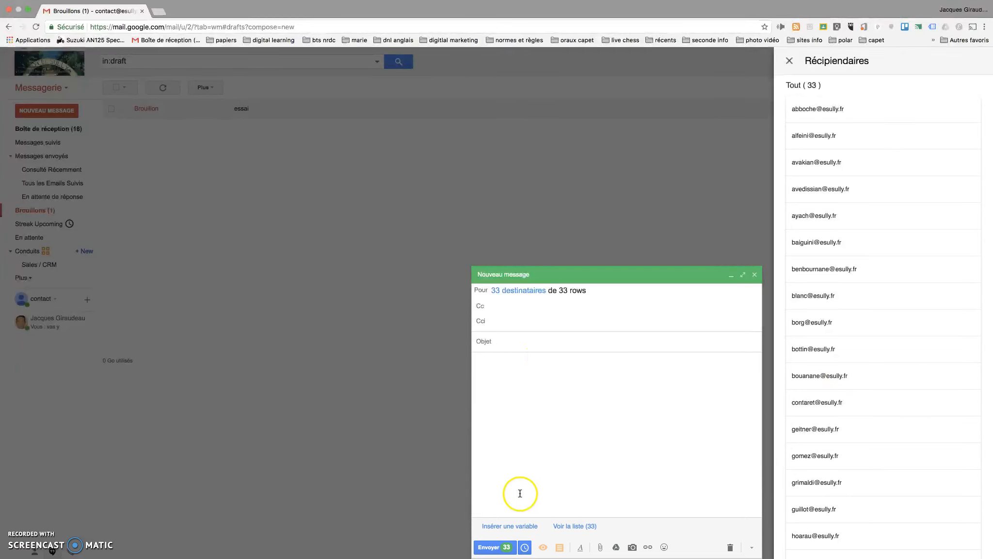
click(495, 341)
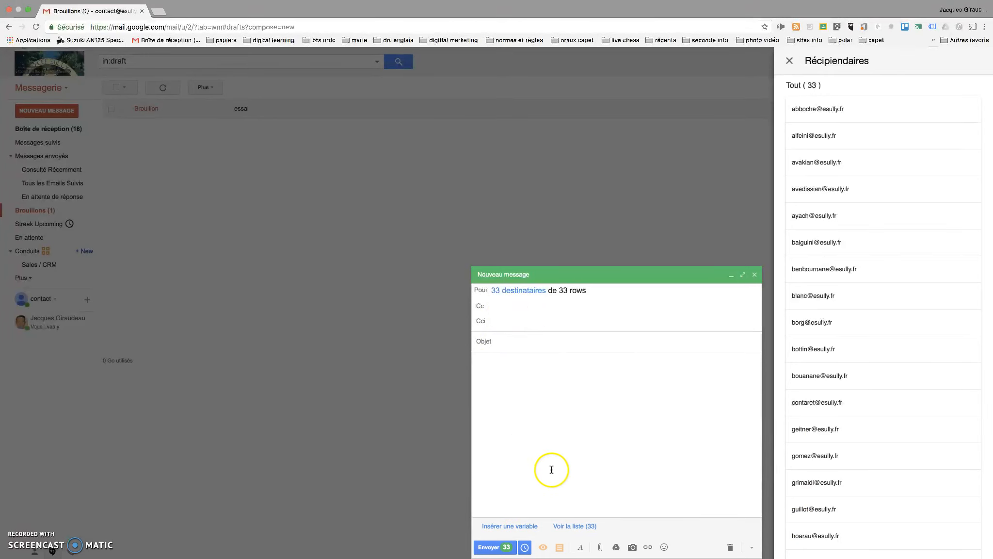
click(505, 341)
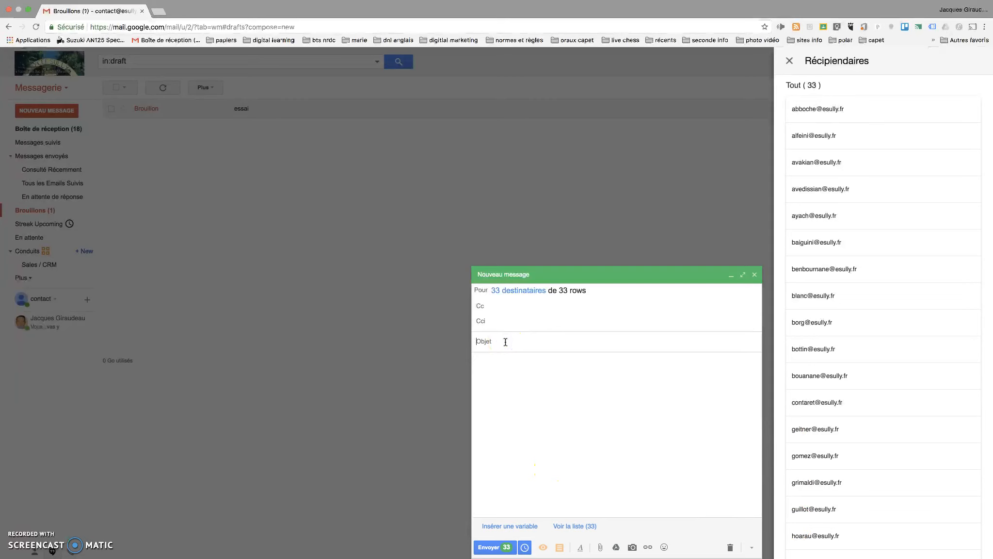
Insert the CSV variables prenom and nom one after the other into the message body.
click(502, 525)
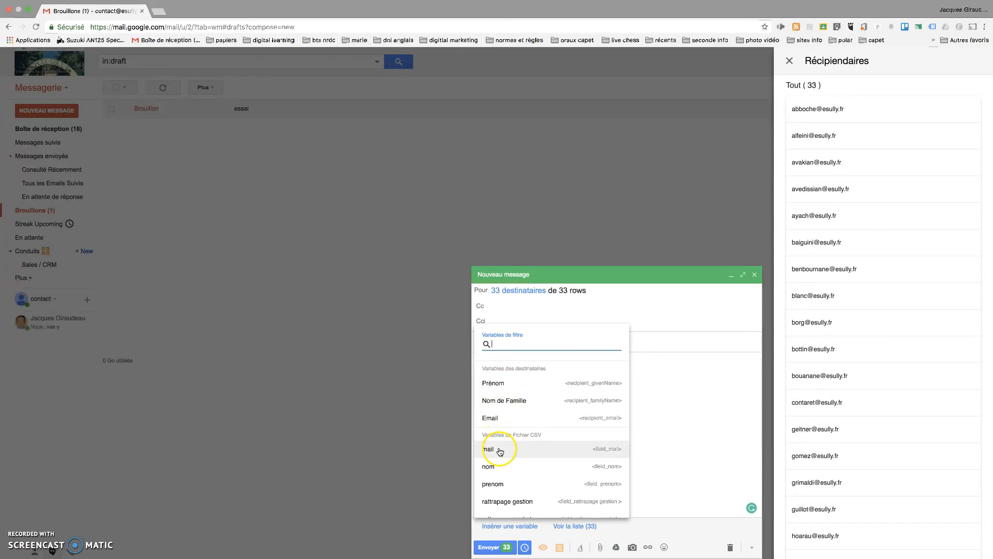
click(495, 483)
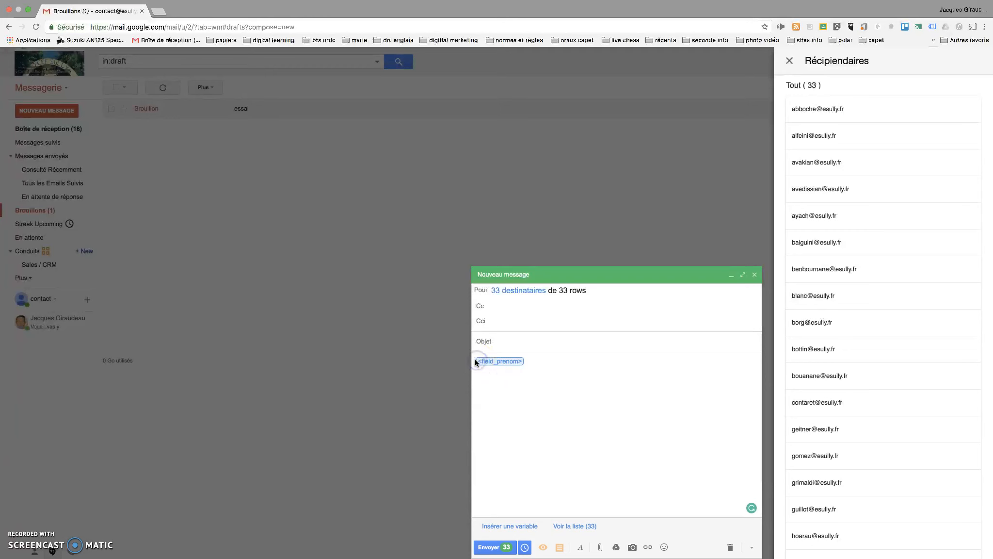
click(546, 360)
click(509, 526)
click(499, 466)
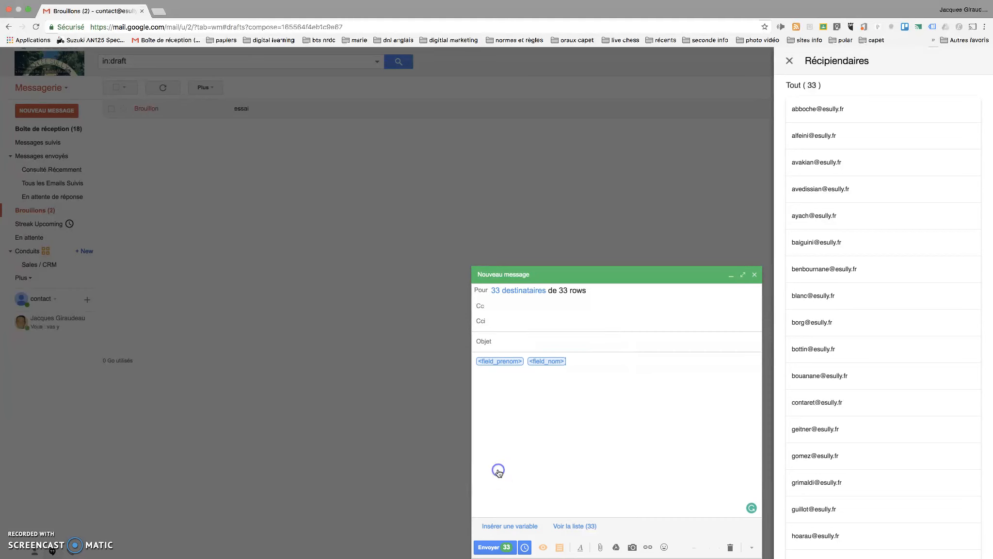
Look through the remaining CSV variables available for the message, such as the rattrapage fields, and close the mail merge draft.
click(582, 366)
click(509, 526)
click(532, 503)
scroll(533, 505, down, 2)
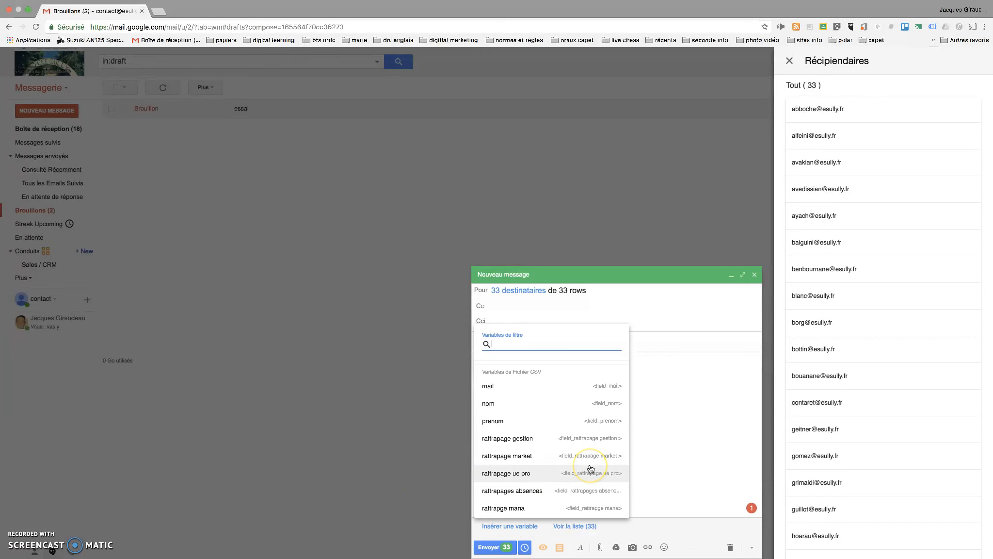
click(758, 274)
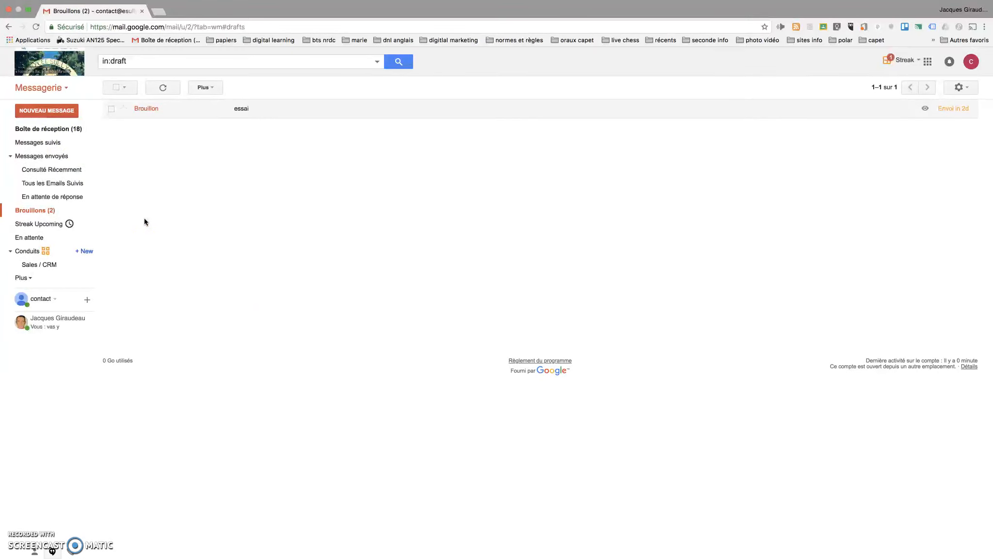
Collapse the Conduits list and display the Streak options.
click(130, 221)
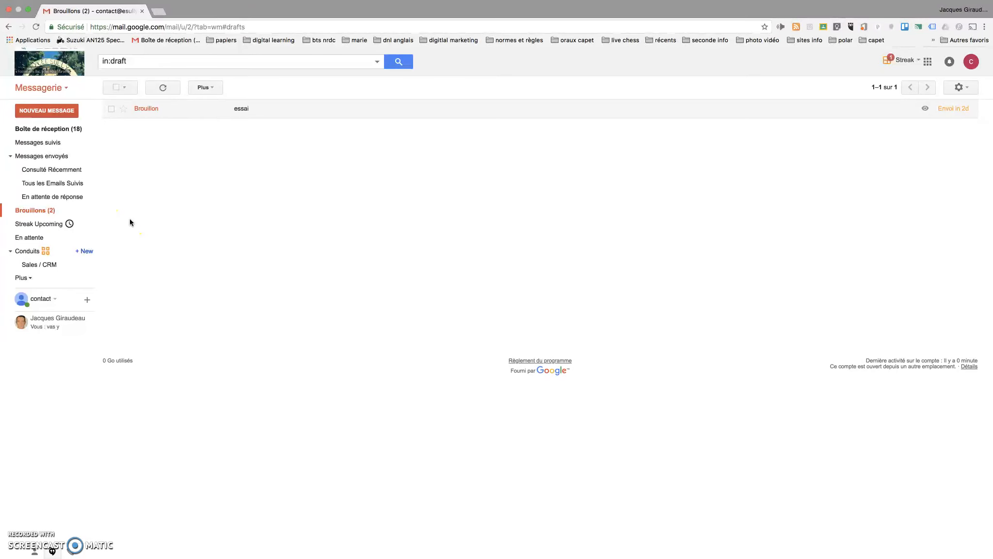
click(25, 253)
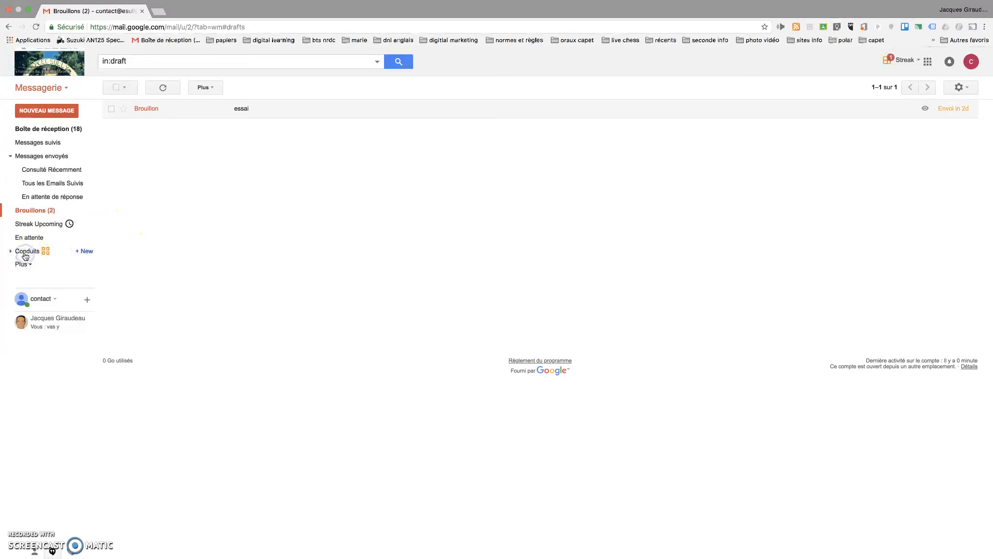
click(18, 10)
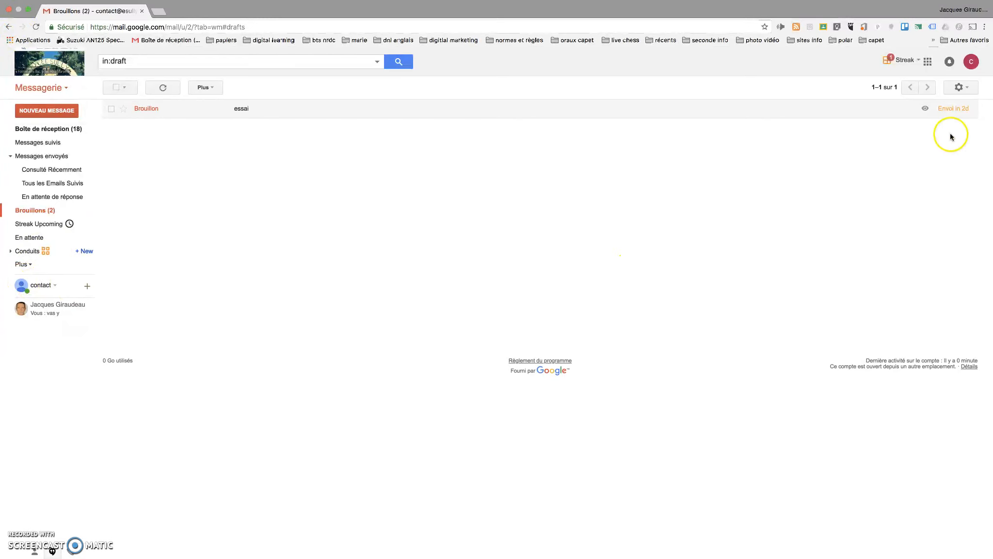
click(902, 60)
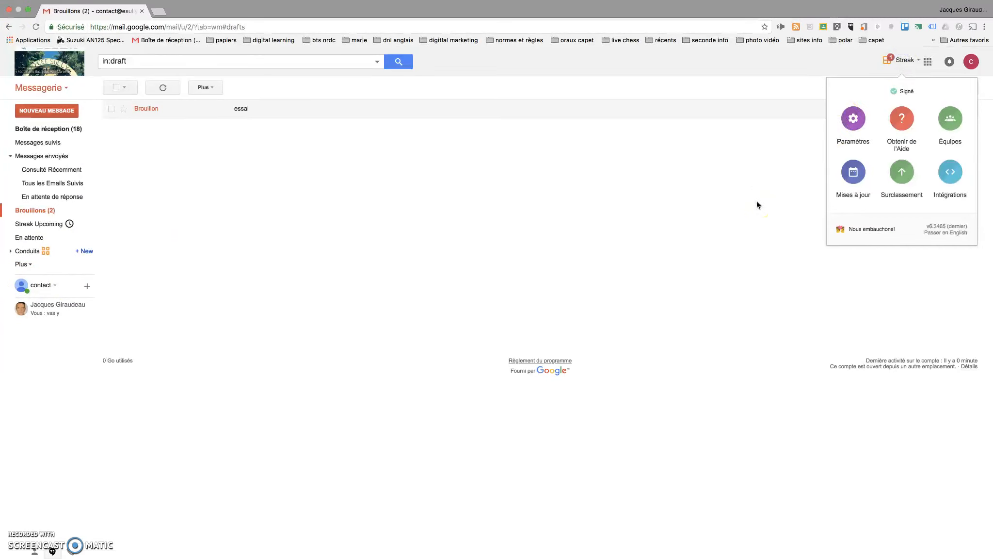
Expand the Conduits list again and open the Sales / CRM pipeline.
click(27, 252)
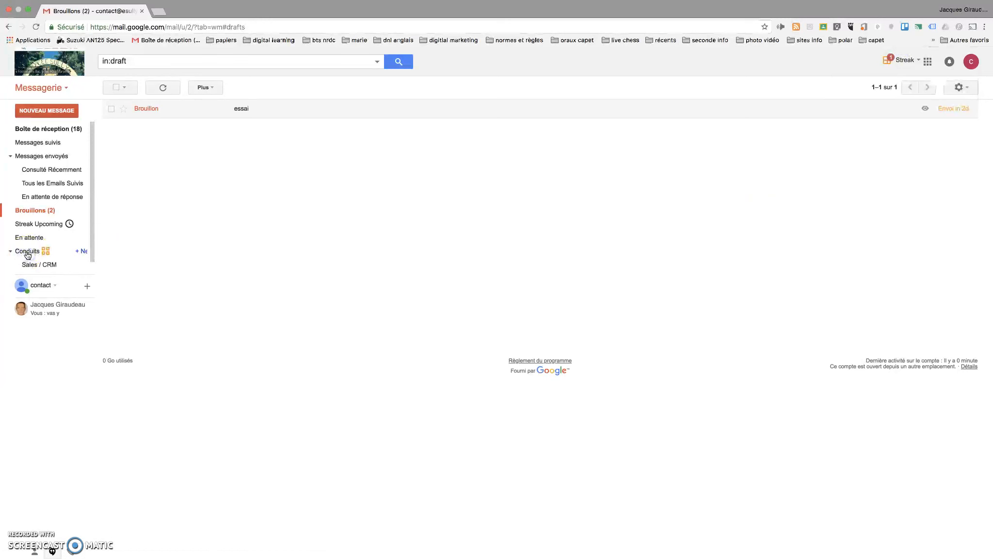
scroll(24, 260, down, 1)
click(29, 257)
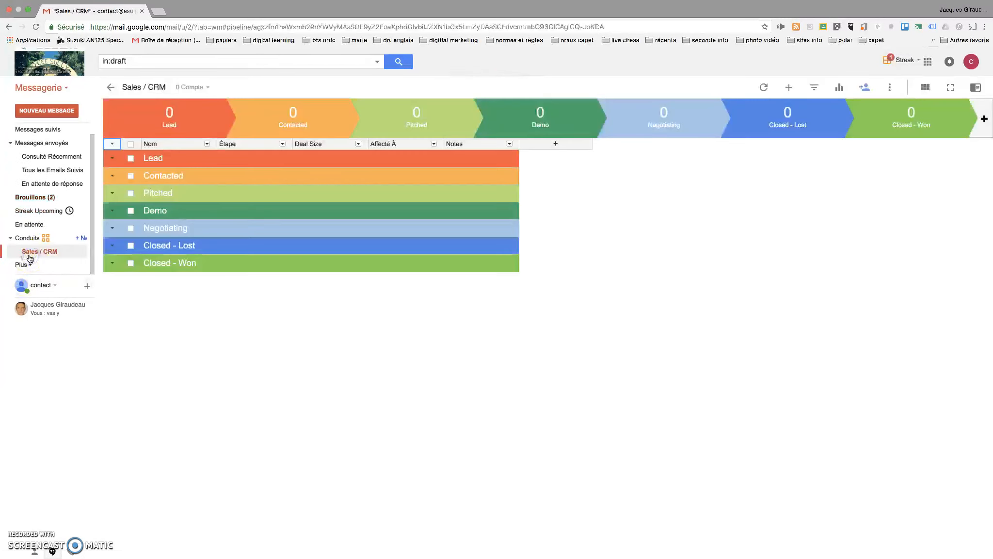